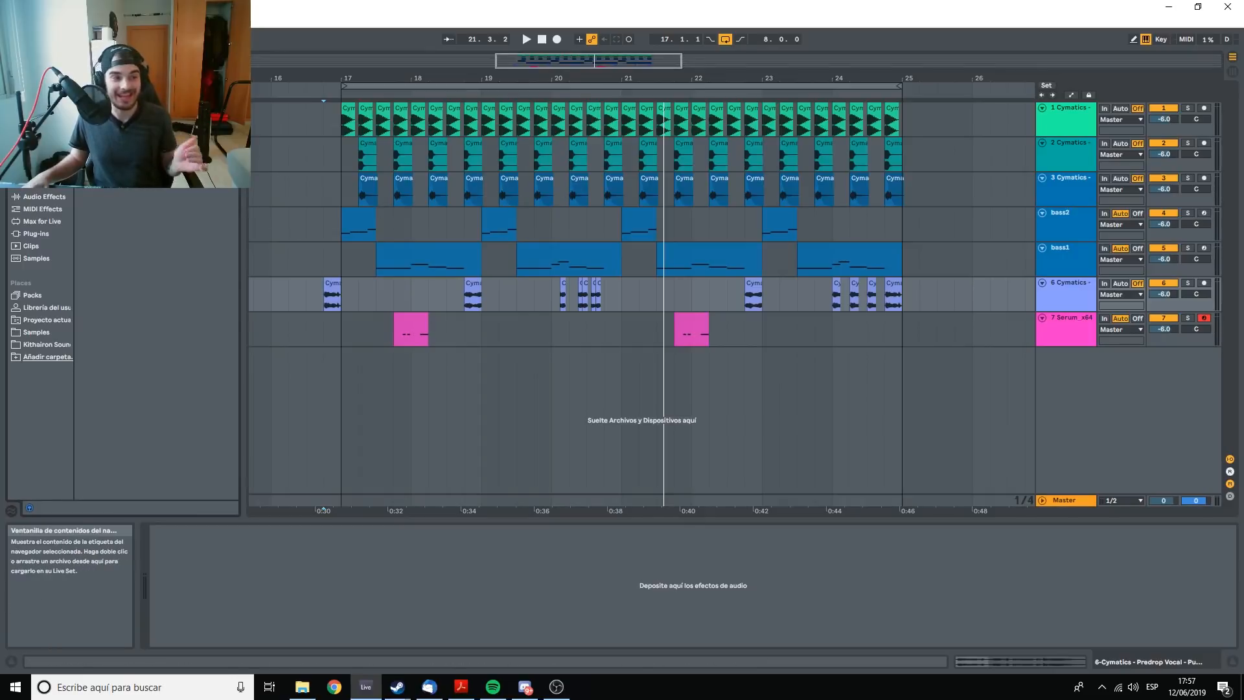
Lower the Character of the Ozone 8 Maximizer on the master track to the fastest setting, 0.00.
{"action": "left_click", "coordinate": [1058, 505]}
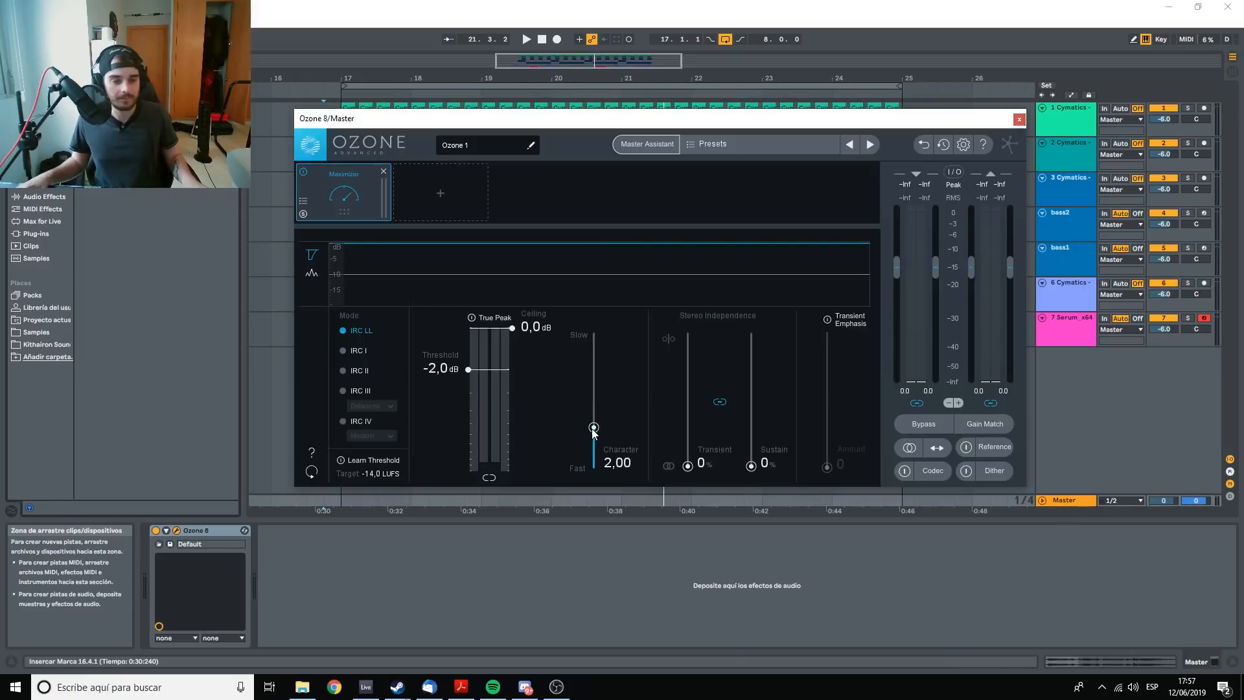
{"action": "left_click_drag", "start_coordinate": [593, 429], "coordinate": [601, 476]}
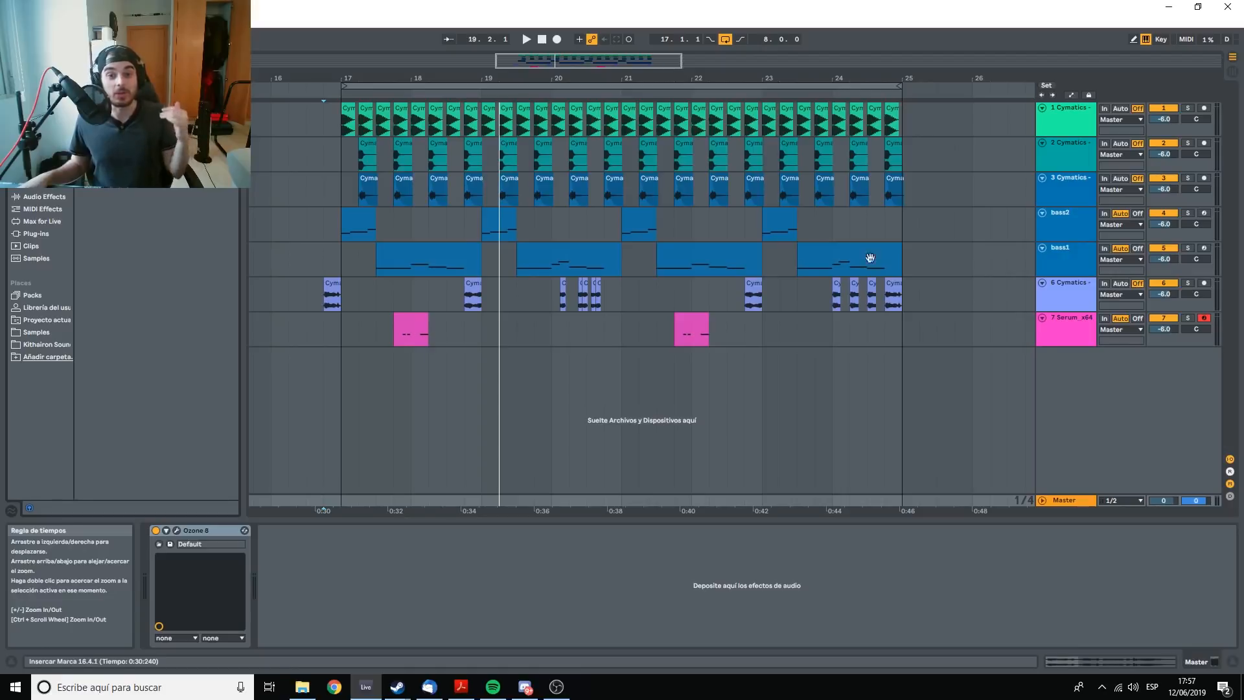
Feed the sidechain of the new audio track's Compressor from 2-Cymatics - Kick 12 - C.
{"action": "left_click", "coordinate": [1078, 326]}
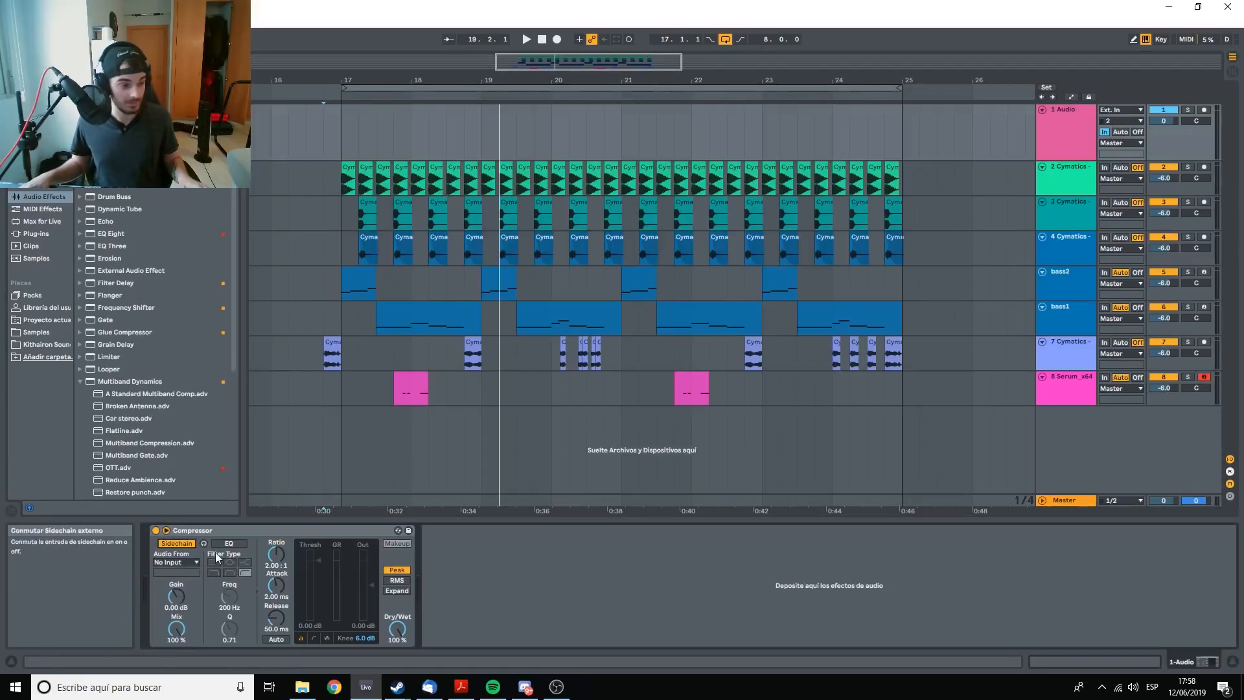
{"action": "left_click", "coordinate": [184, 562]}
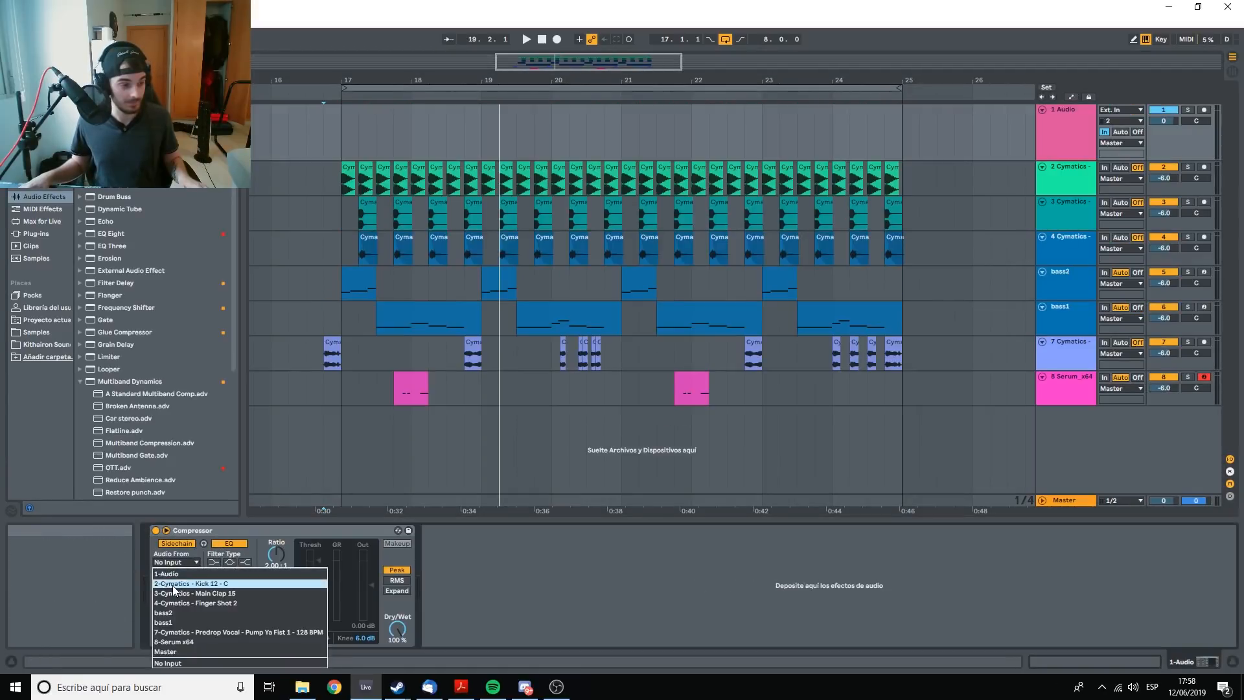
{"action": "left_click", "coordinate": [174, 585]}
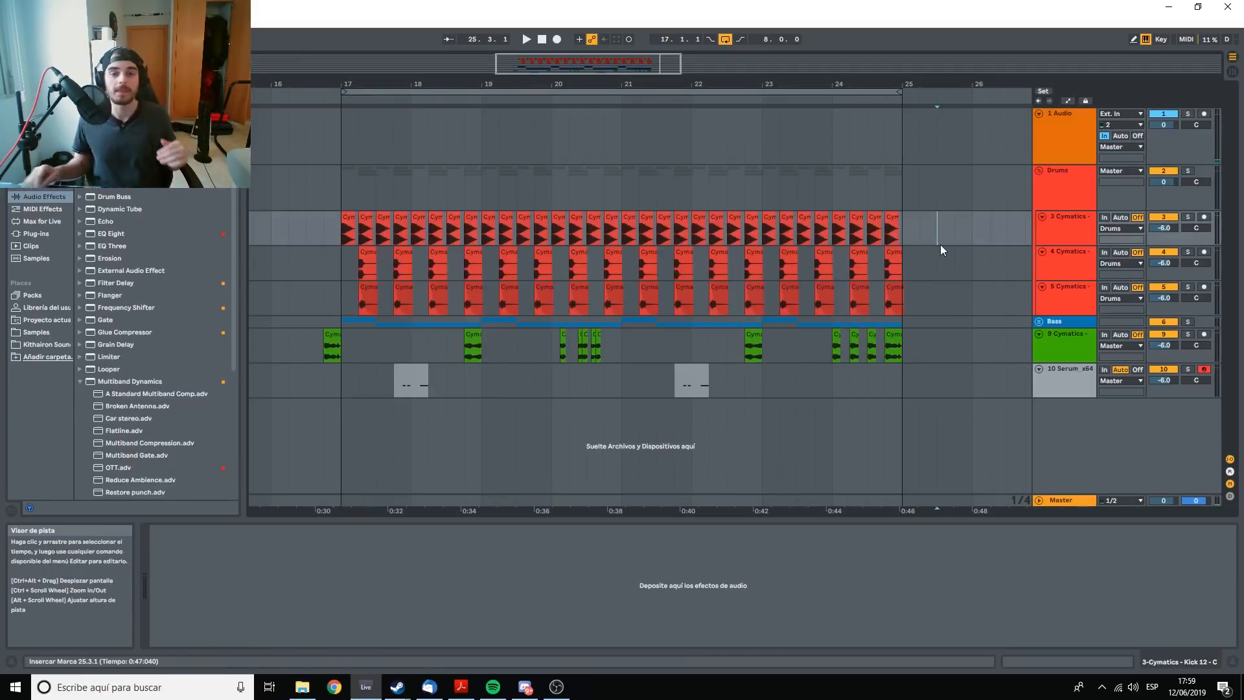
{"action": "left_click", "coordinate": [938, 240]}
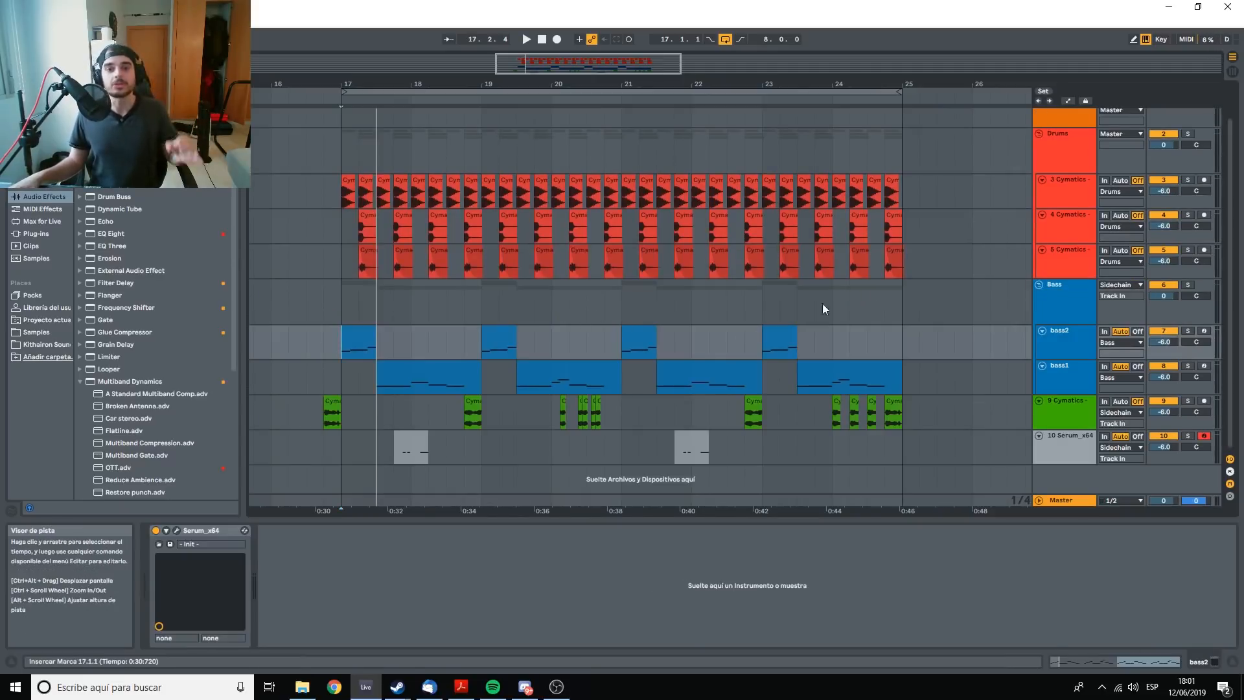
Add an EQ Eight to the Bass group and low-cut it with band 1 at about 257 Hz.
{"action": "left_click", "coordinate": [1073, 292]}
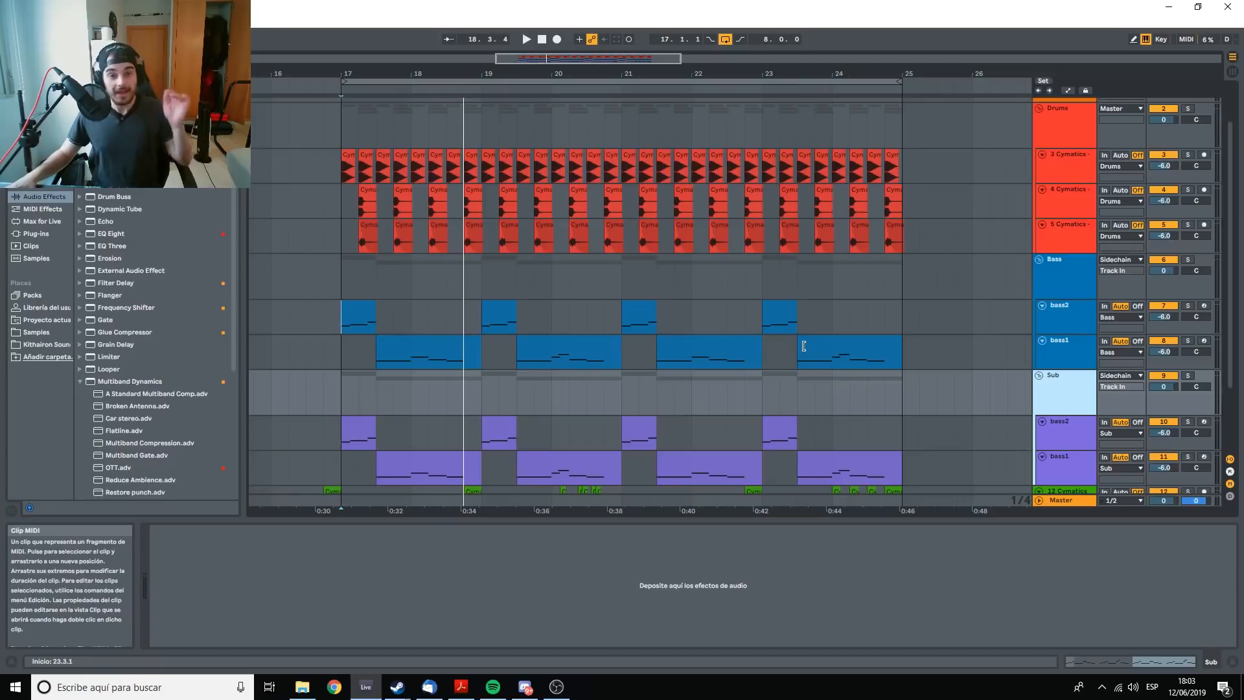
{"action": "left_click", "coordinate": [1059, 277]}
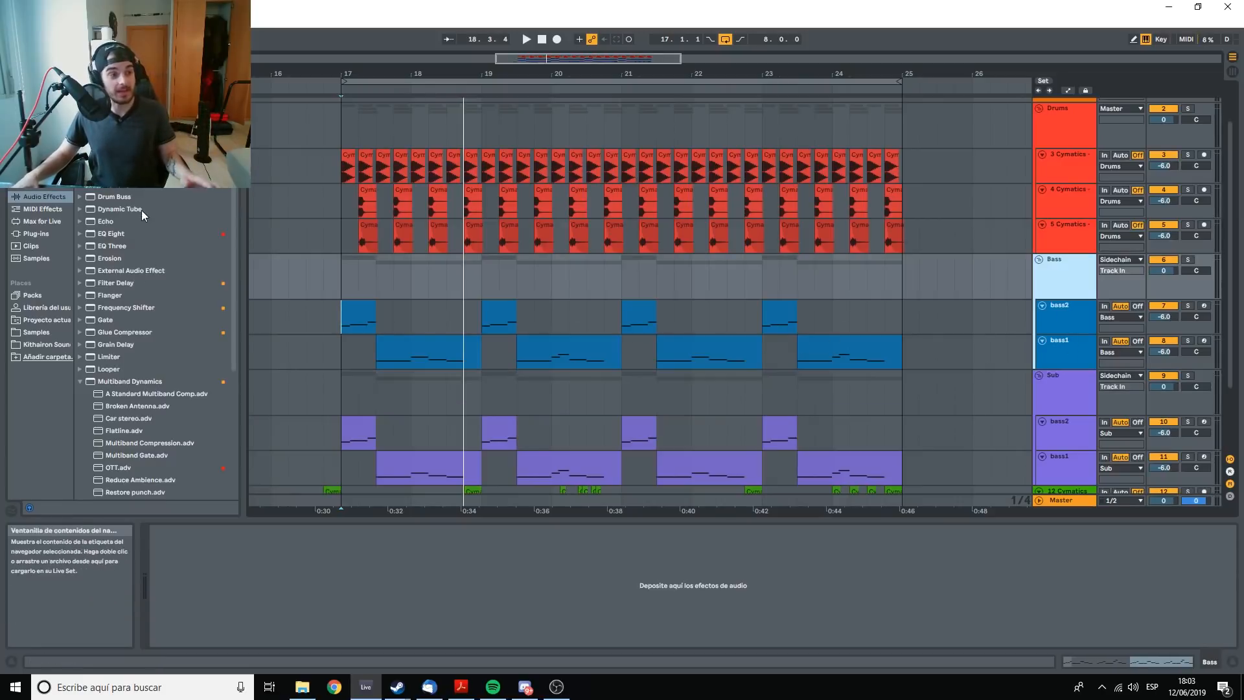
{"action": "double_click", "coordinate": [111, 233]}
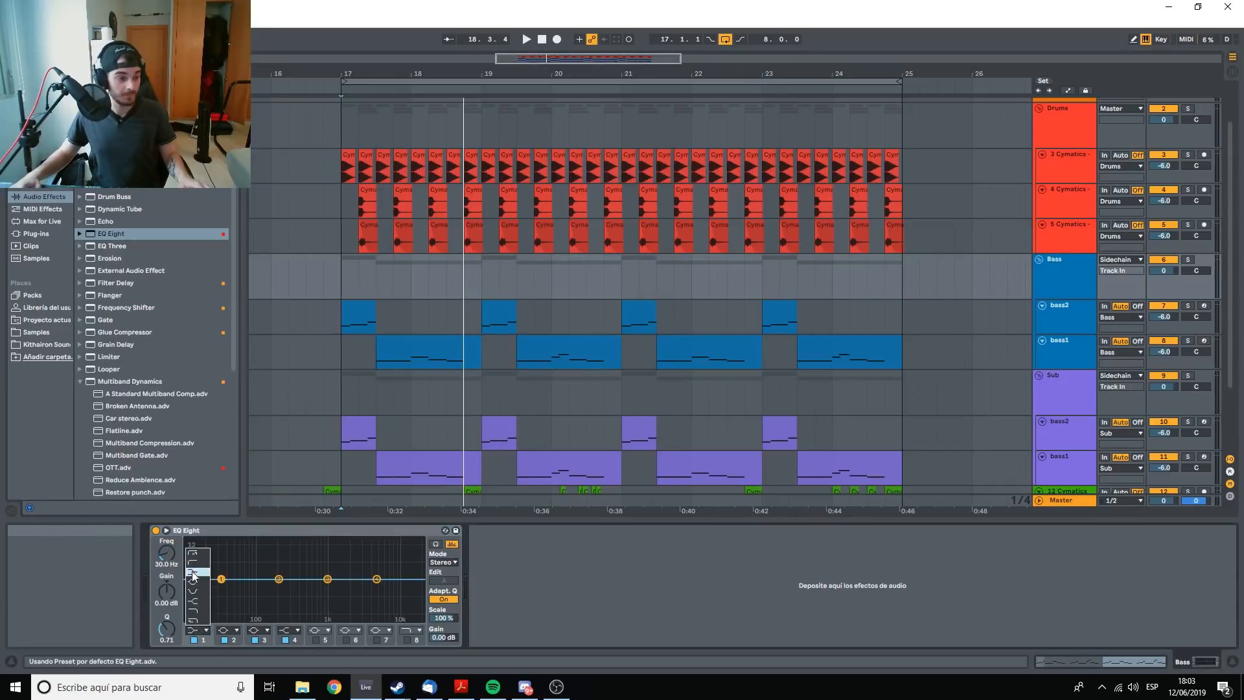
{"action": "left_click_drag", "start_coordinate": [166, 553], "coordinate": [167, 549]}
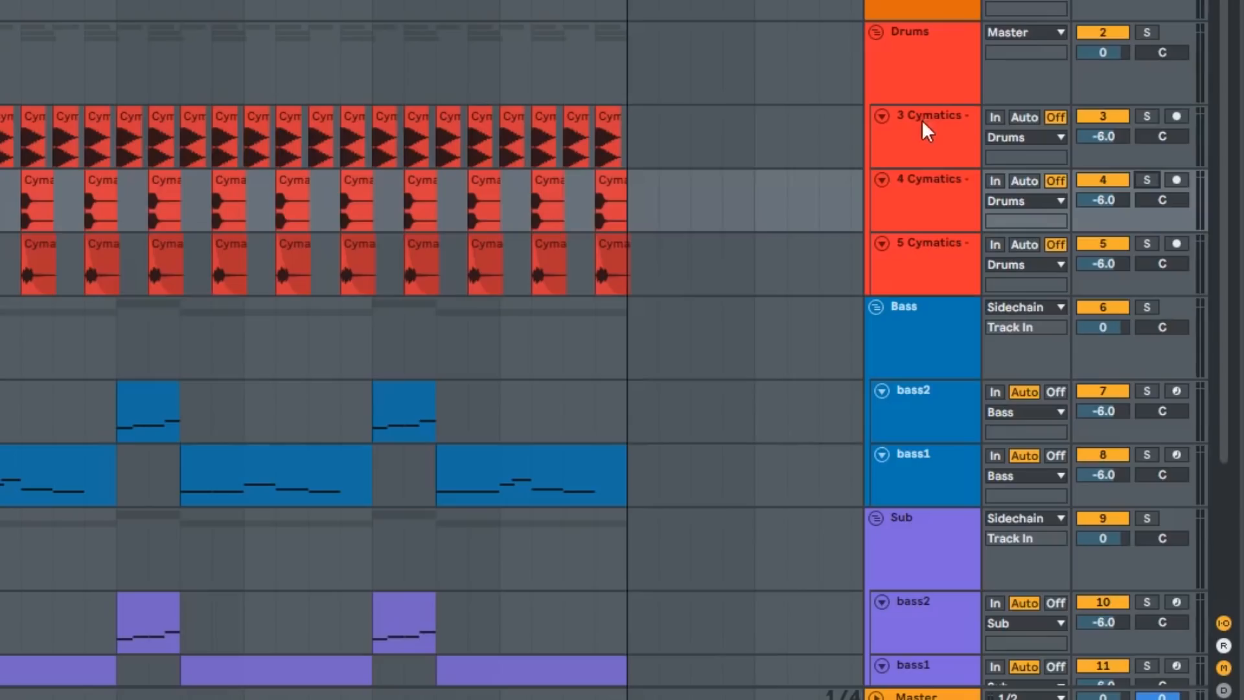
Lower the volume of drum track 4 to about -8.6 dB and of drum track 5 to about -12.7 dB.
{"action": "left_click", "coordinate": [1166, 193]}
{"action": "left_click_drag", "start_coordinate": [1102, 200], "coordinate": [1102, 213]}
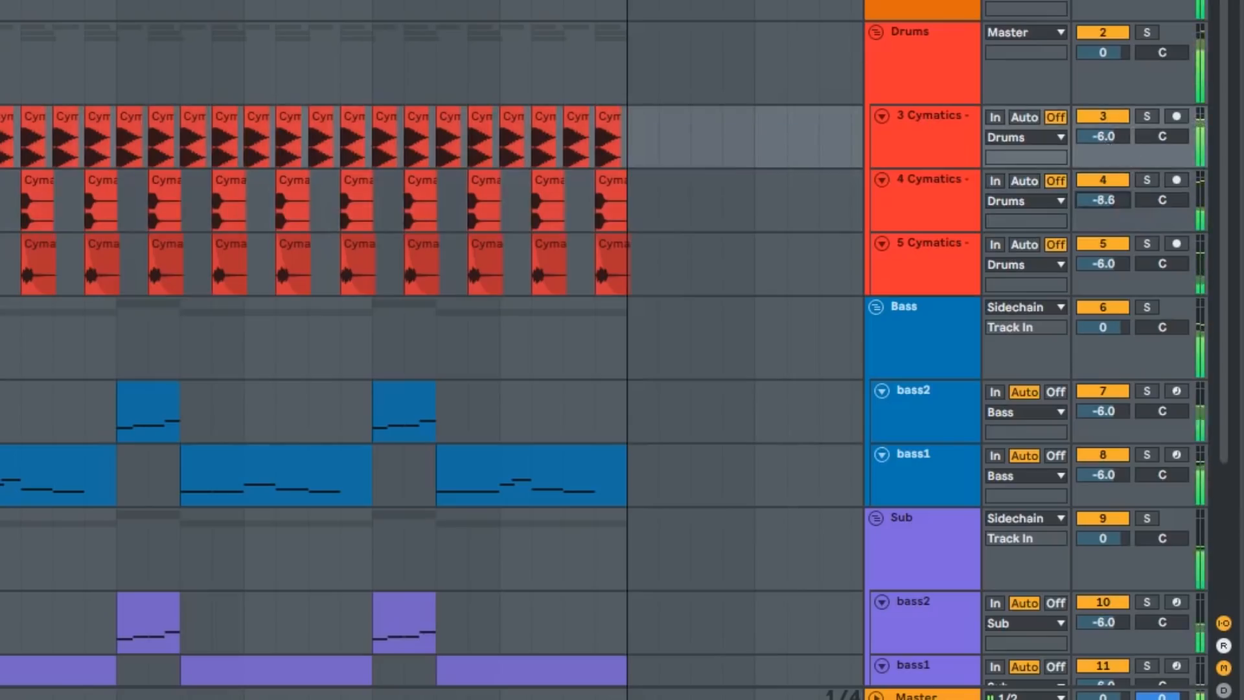
{"action": "left_click_drag", "start_coordinate": [1103, 263], "coordinate": [1103, 294]}
{"action": "scroll", "coordinate": [1046, 238], "scroll_direction": "down", "scroll_amount": 3}
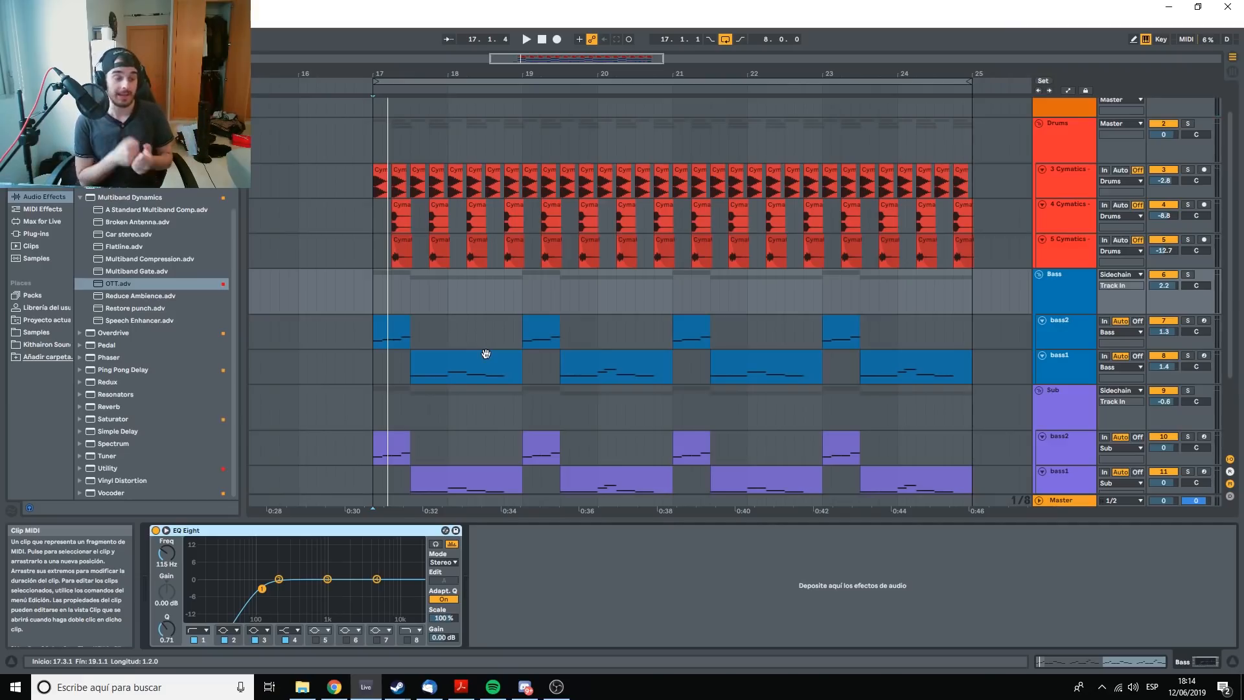
Add the OTT preset to the Bass group and play the loop to audition it with the EQ Eight.
{"action": "double_click", "coordinate": [113, 285]}
{"action": "key", "text": "space"}
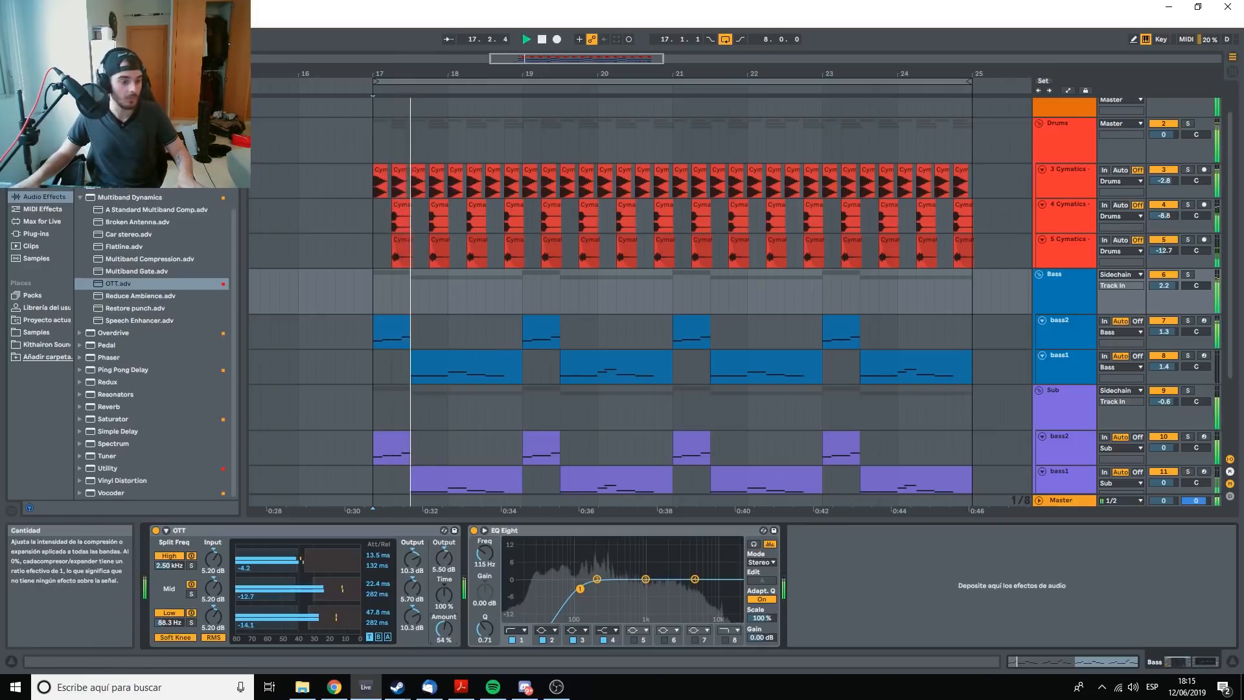
{"action": "key", "text": "space"}
{"action": "key", "text": "space"}
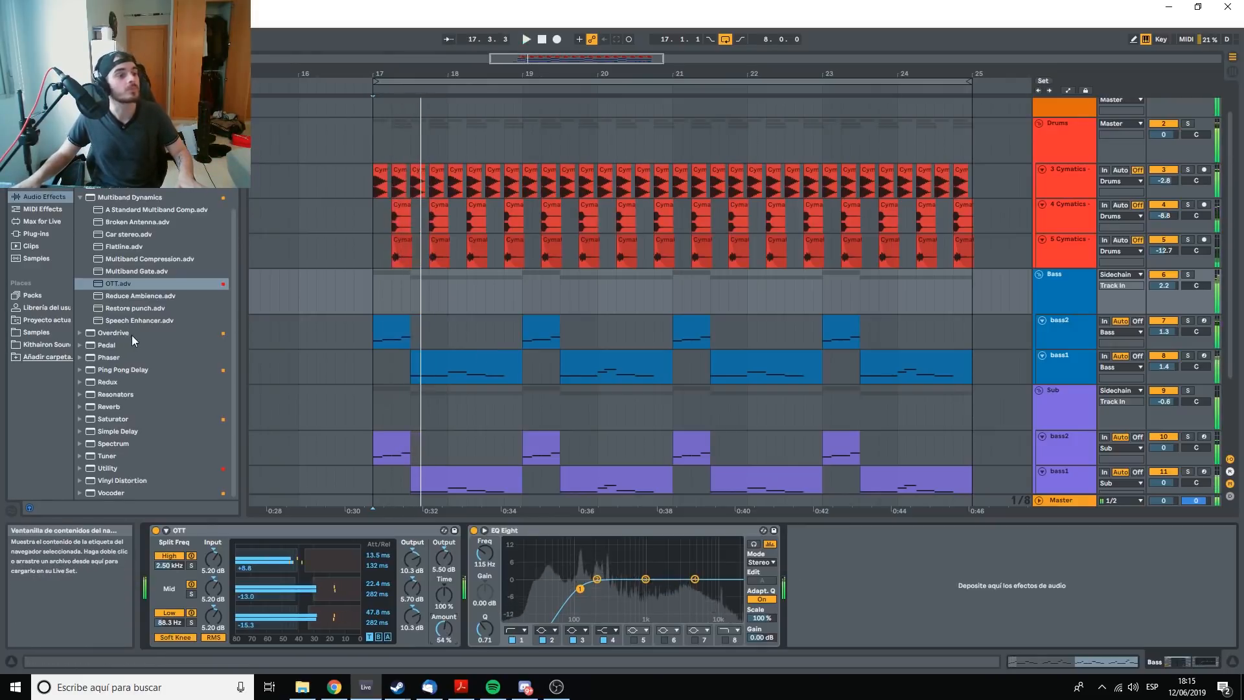
{"action": "key", "text": "space"}
{"action": "key", "text": "space"}
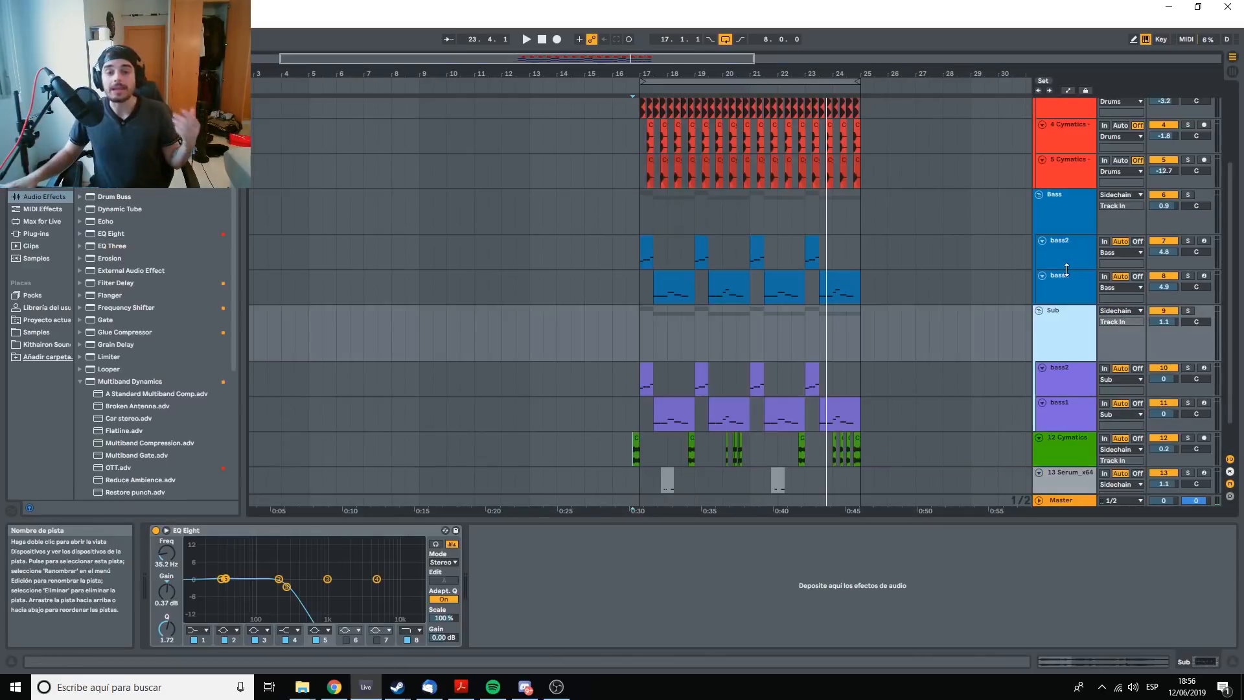
Examine the effect chains on the Bass group, the drum tracks and the individual bass and sub tracks.
{"action": "left_click", "coordinate": [1063, 277]}
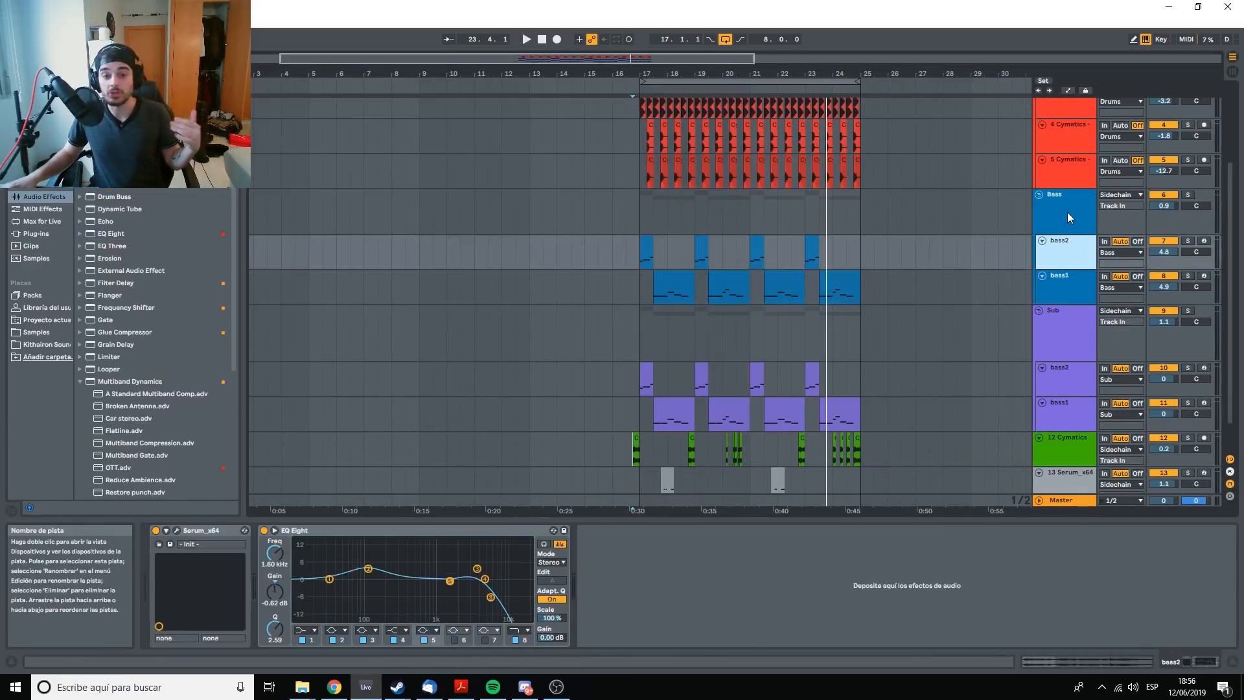
{"action": "left_click", "coordinate": [1067, 207]}
{"action": "scroll", "coordinate": [1067, 208], "scroll_direction": "up", "scroll_amount": 1}
{"action": "left_click", "coordinate": [1066, 211]}
{"action": "left_click", "coordinate": [1067, 172]}
{"action": "left_click", "coordinate": [1069, 136]}
{"action": "scroll", "coordinate": [1052, 363], "scroll_direction": "down", "scroll_amount": 2}
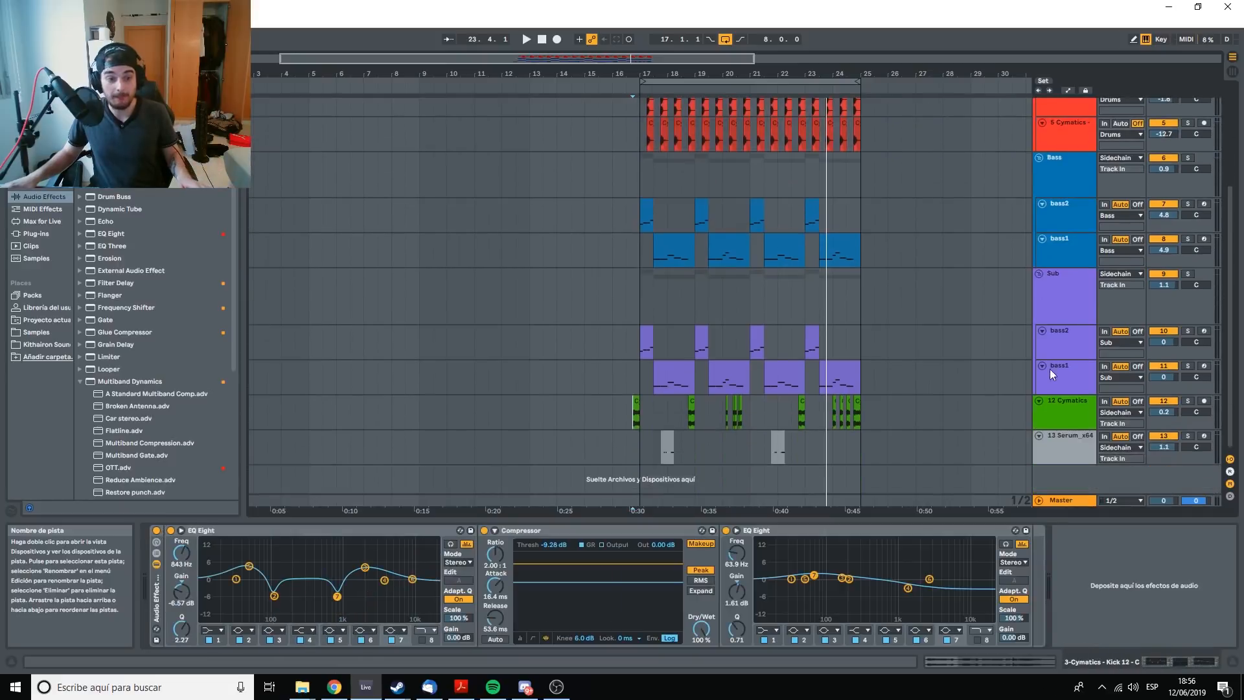
{"action": "left_click", "coordinate": [1058, 370]}
{"action": "left_click", "coordinate": [1072, 335]}
Insert a return track into the set for send effects.
{"action": "right_click", "coordinate": [1062, 500]}
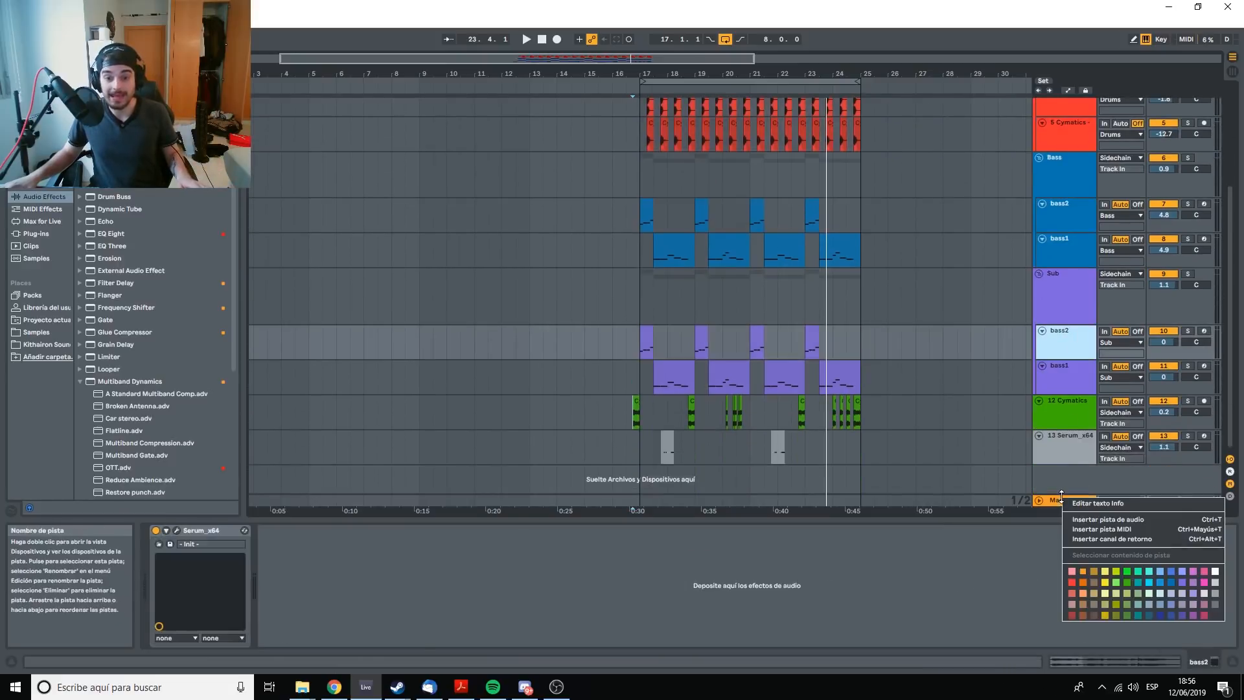
{"action": "left_click", "coordinate": [1112, 539]}
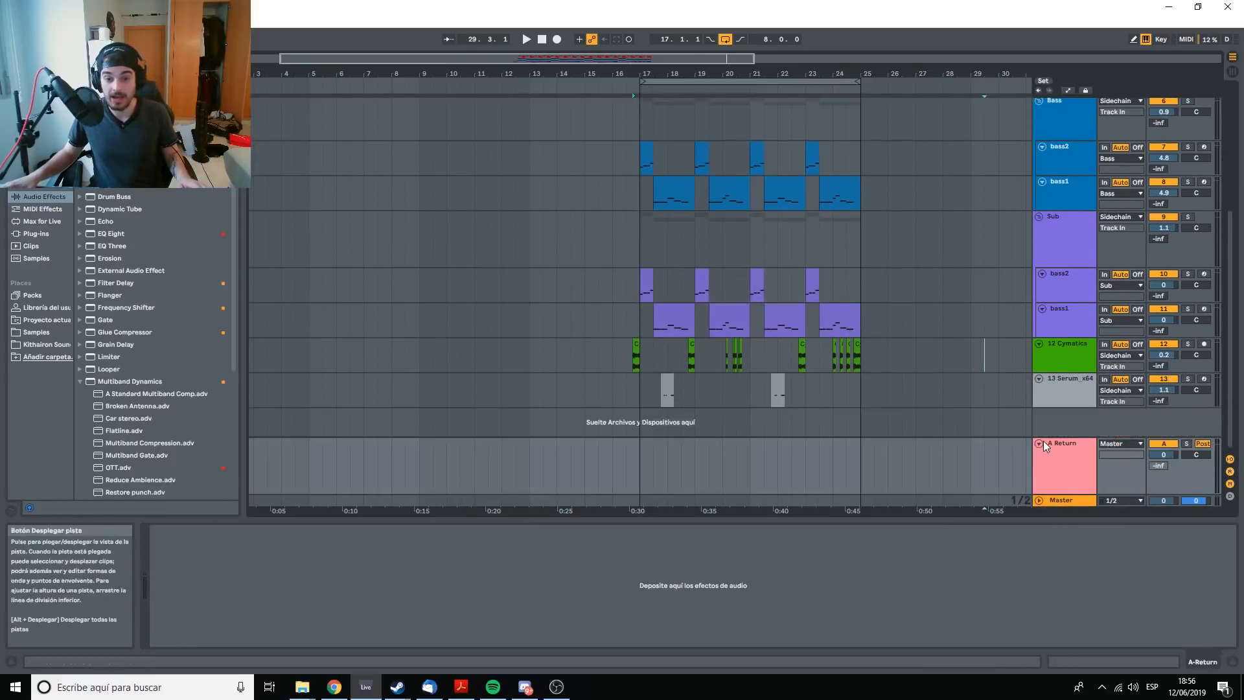
{"action": "left_click", "coordinate": [1056, 442]}
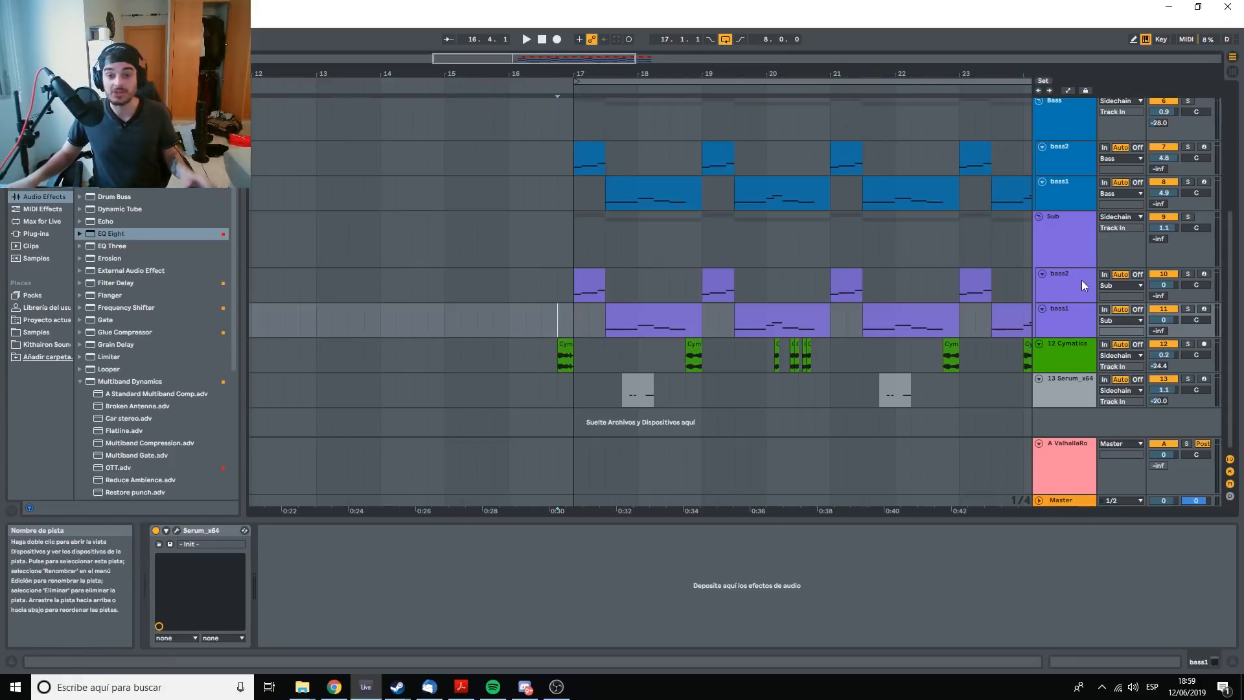
{"action": "left_click", "coordinate": [1047, 289]}
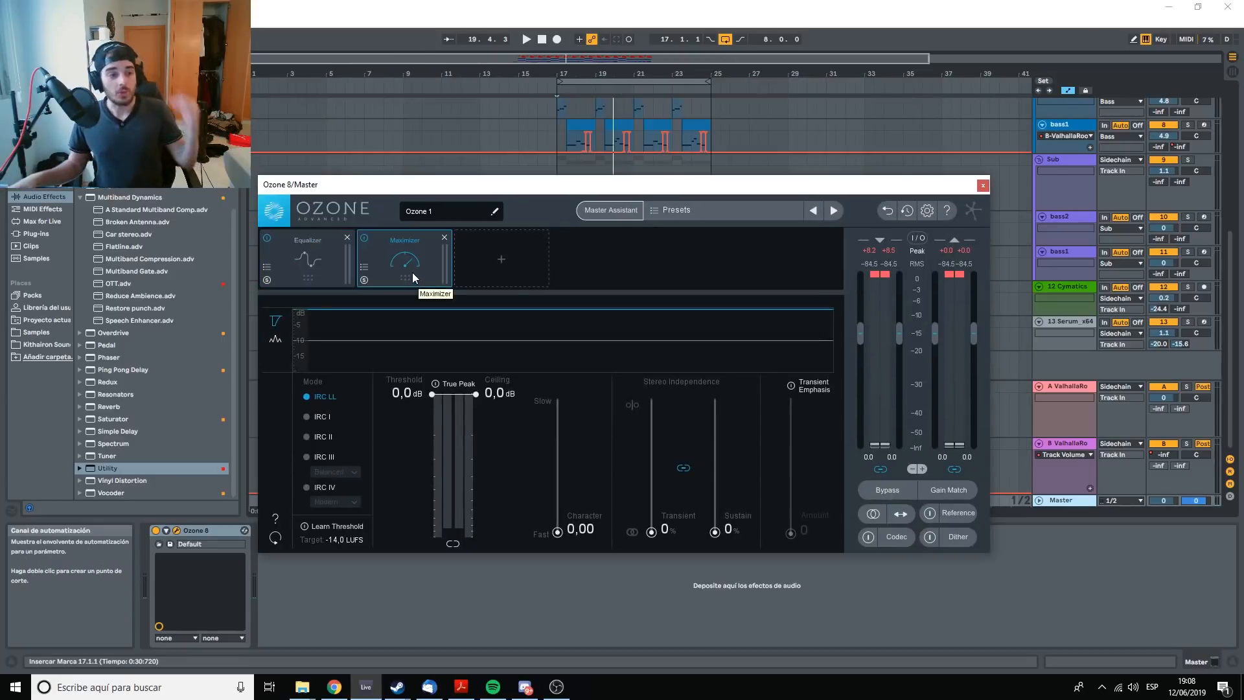
Play the loop and capture its spectrum as the source curve for matching in the Ozone Equalizer on the master.
{"action": "left_click", "coordinate": [309, 268]}
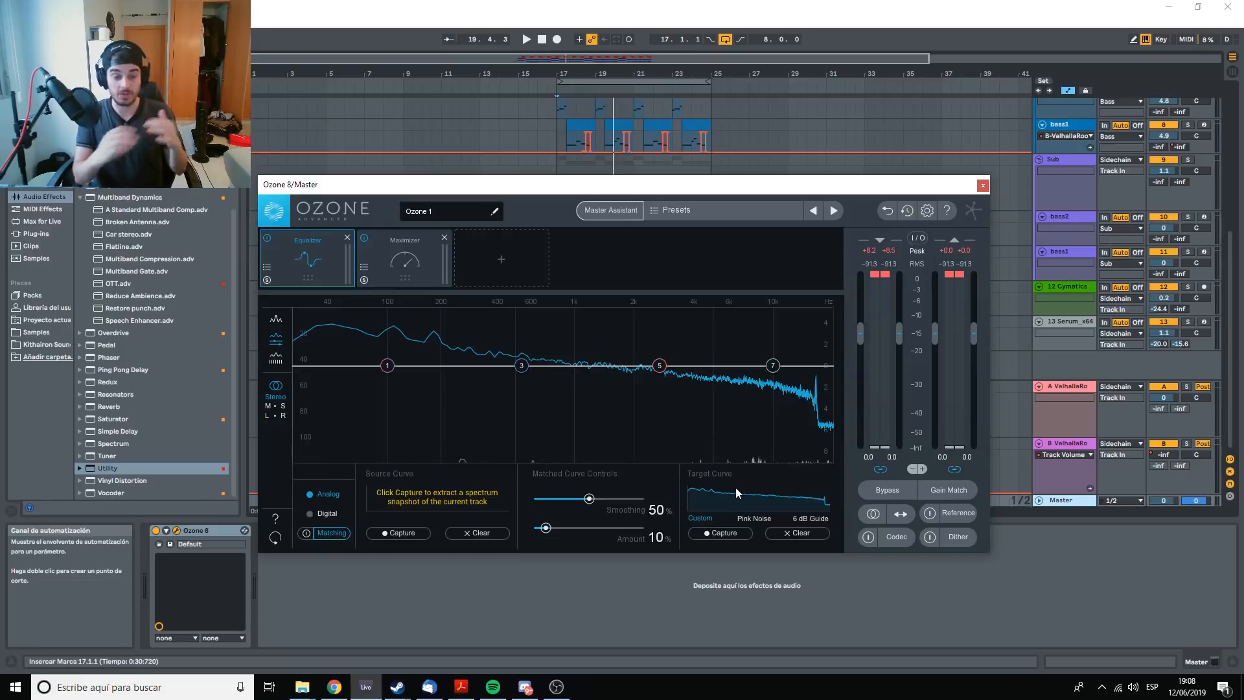
{"action": "left_click_drag", "start_coordinate": [569, 187], "coordinate": [600, 212]}
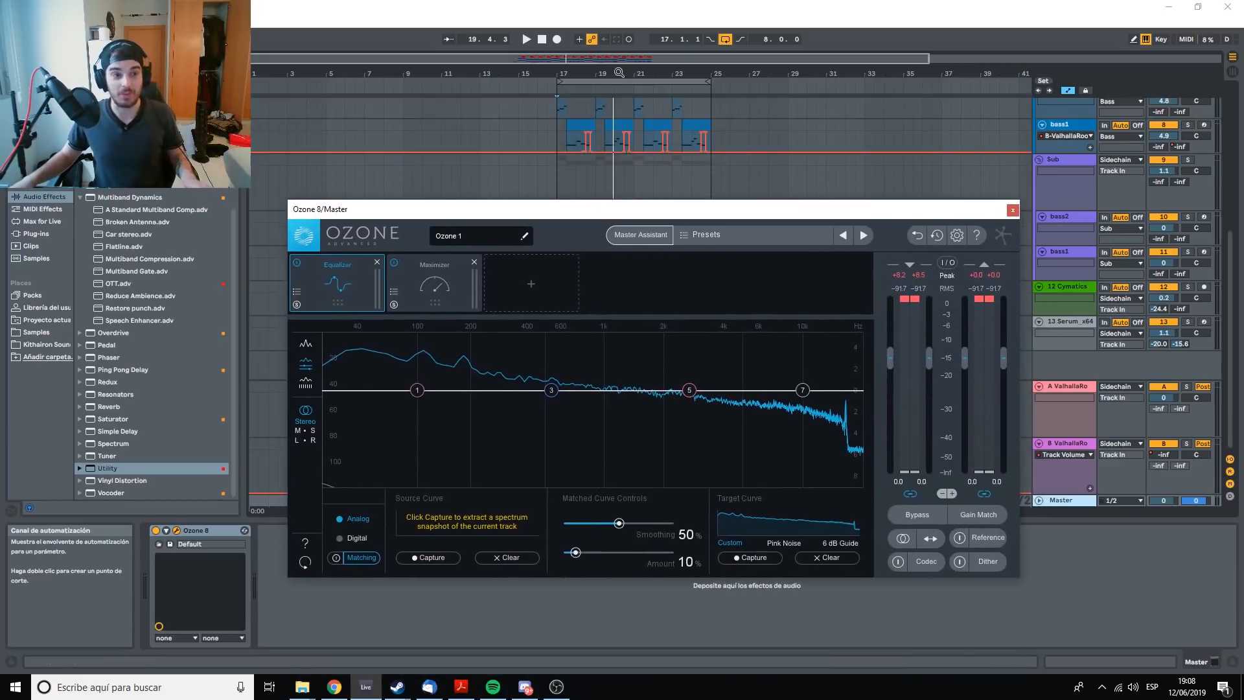
{"action": "left_click", "coordinate": [556, 175]}
{"action": "key", "text": "space"}
{"action": "left_click", "coordinate": [417, 557]}
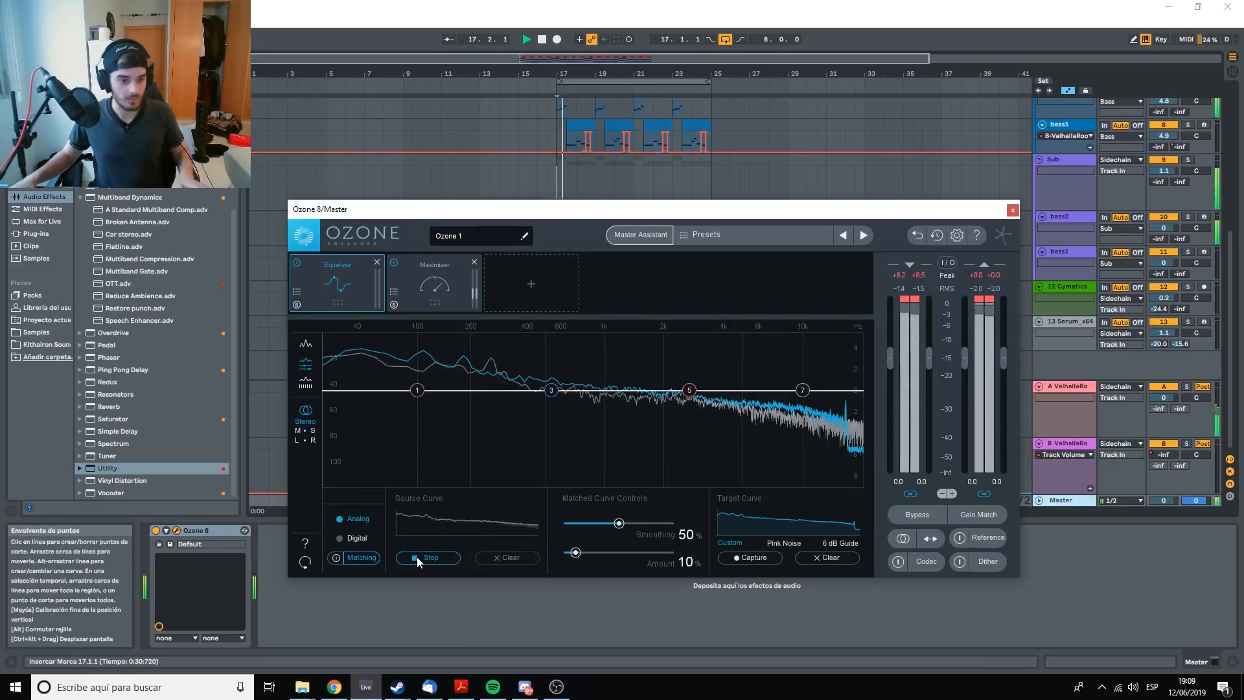
{"action": "left_click", "coordinate": [417, 557]}
{"action": "key", "text": "space"}
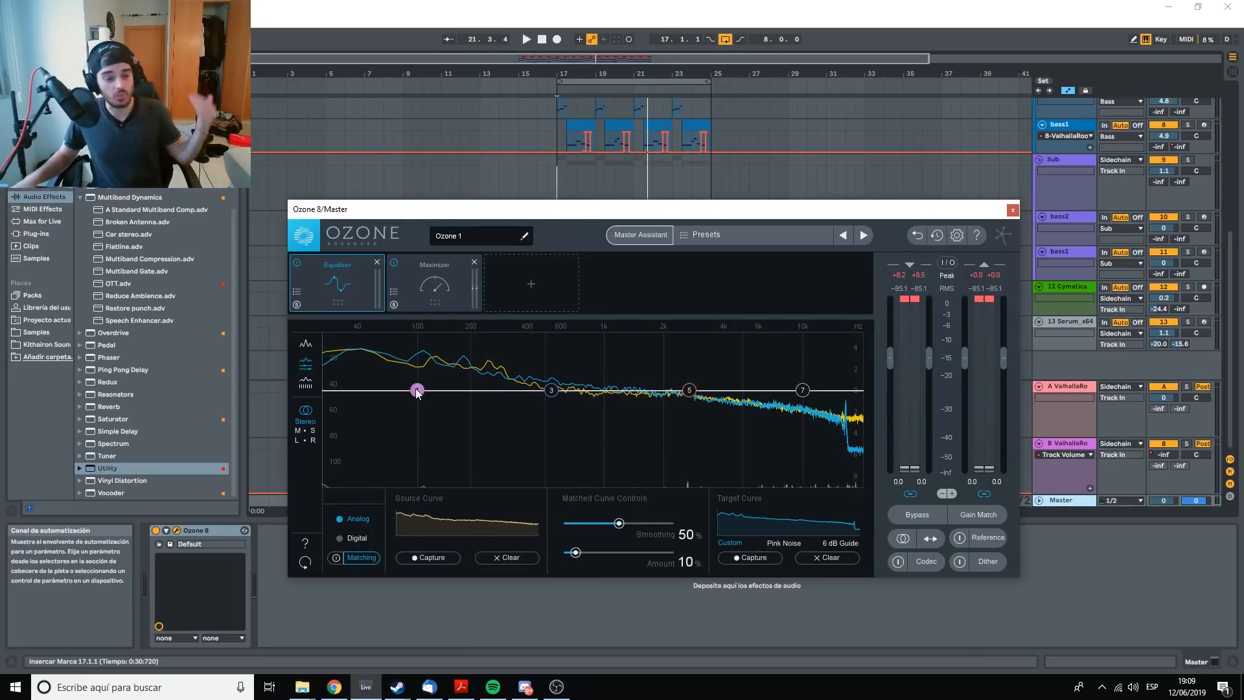
{"action": "right_click", "coordinate": [417, 392]}
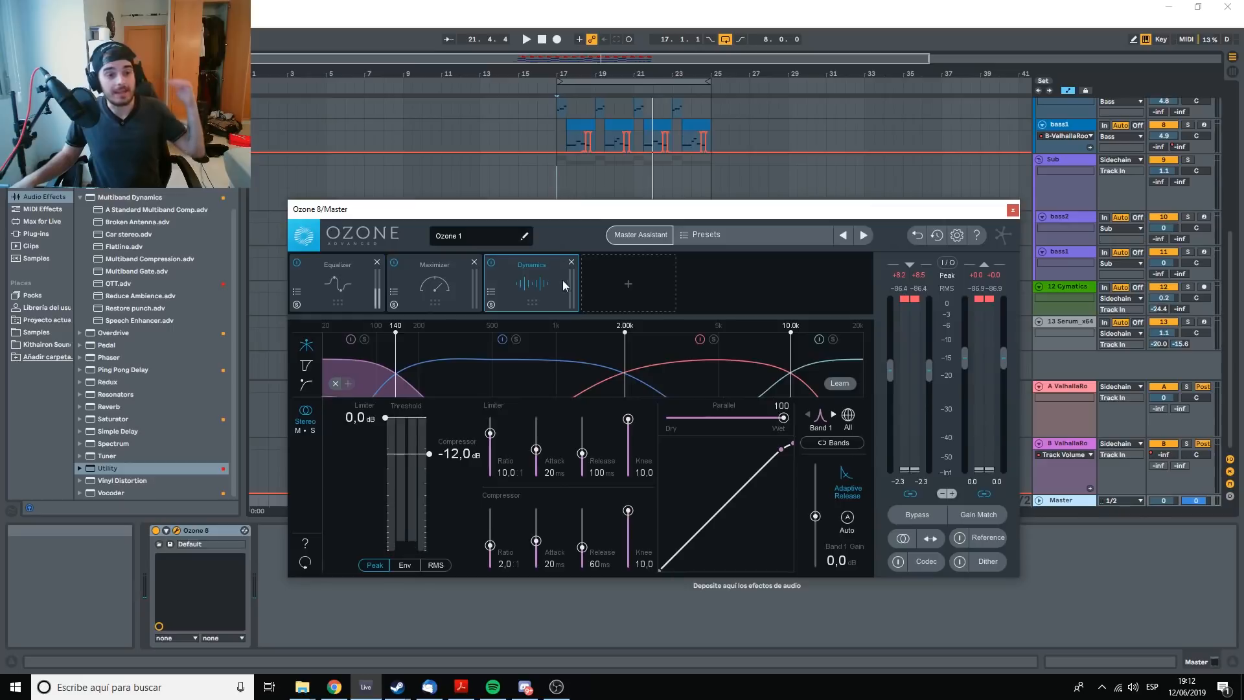
Move the Dynamics module ahead of the Maximizer and lower the band 1 compressor threshold below -12 dB.
{"action": "left_click_drag", "start_coordinate": [563, 280], "coordinate": [449, 279]}
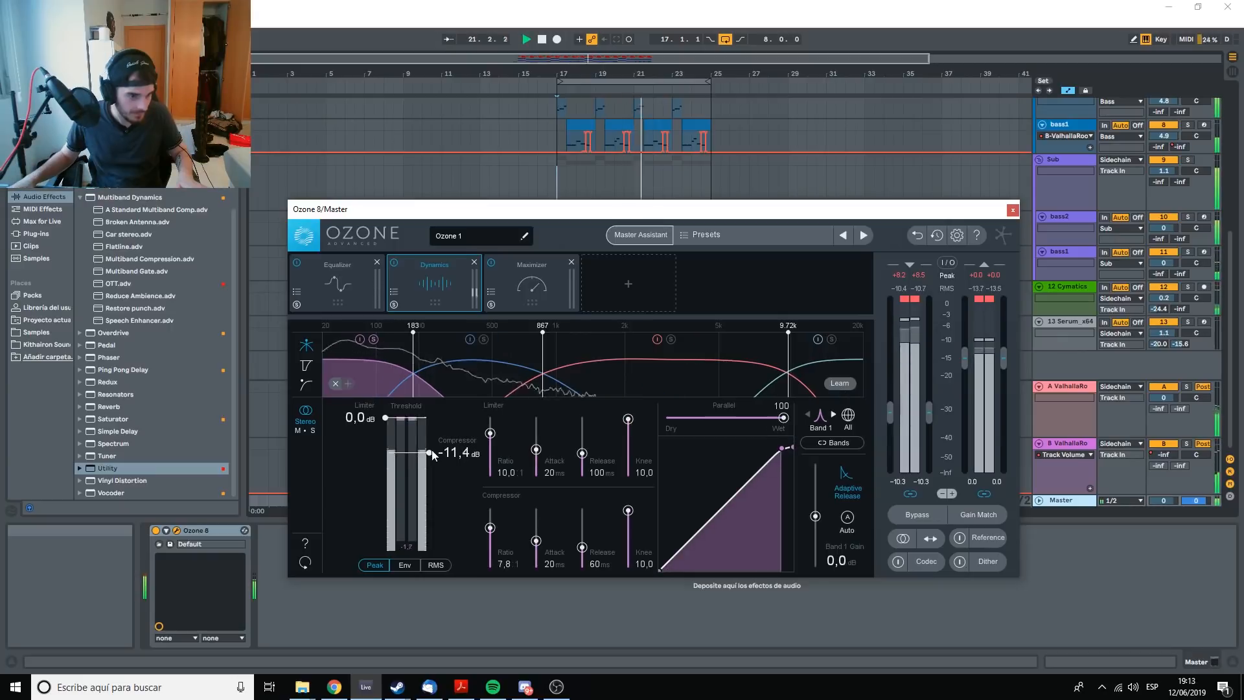
{"action": "left_click_drag", "start_coordinate": [433, 450], "coordinate": [432, 468]}
{"action": "left_click", "coordinate": [514, 379]}
{"action": "left_click", "coordinate": [632, 375]}
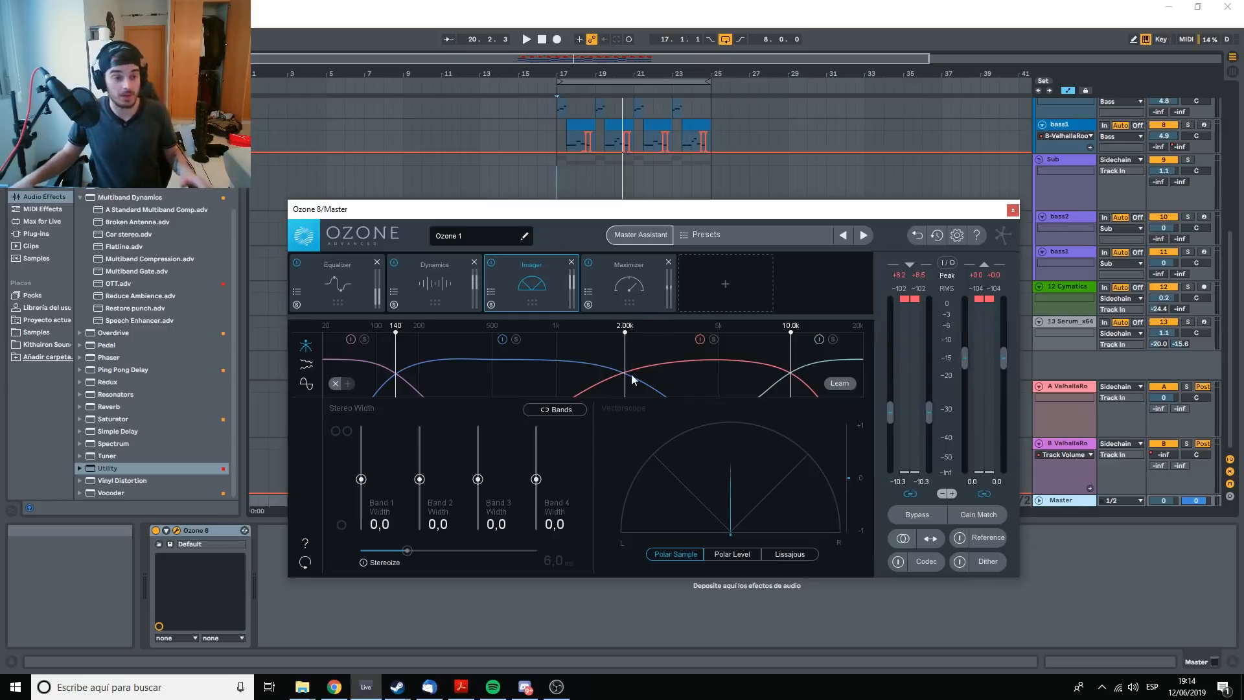
Set the Imager's stereo widths to -100, 40.5 and 27.8 for bands 1 to 3 and widen band 4 during playback.
{"action": "key", "text": "space"}
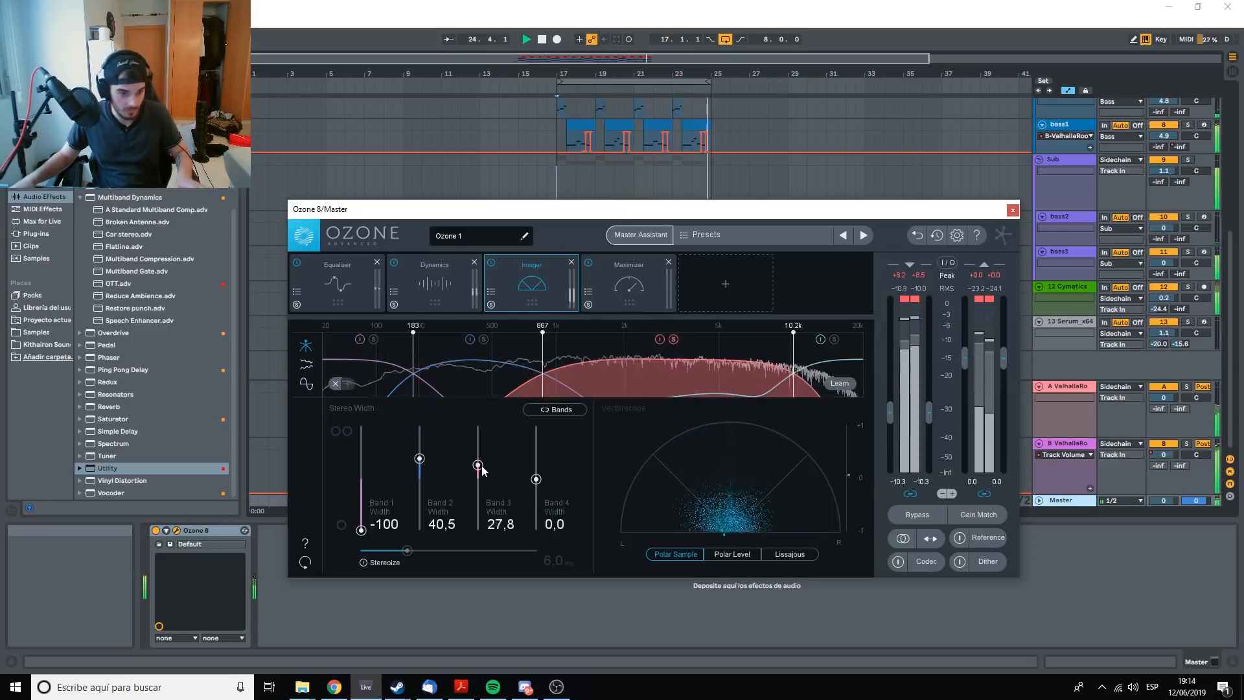
{"action": "left_click_drag", "start_coordinate": [536, 478], "coordinate": [538, 445]}
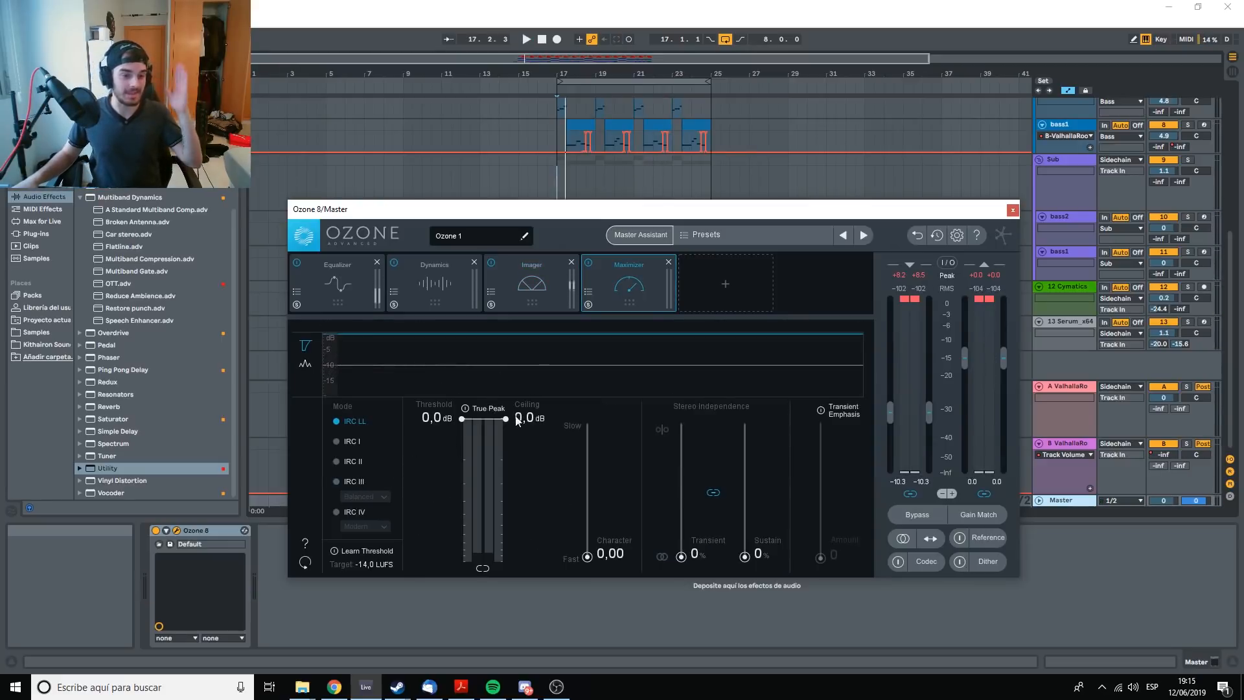
Switch the Maximizer to IRC IV mode and lower its threshold while the loop plays.
{"action": "left_click", "coordinate": [337, 511]}
{"action": "key", "text": "space"}
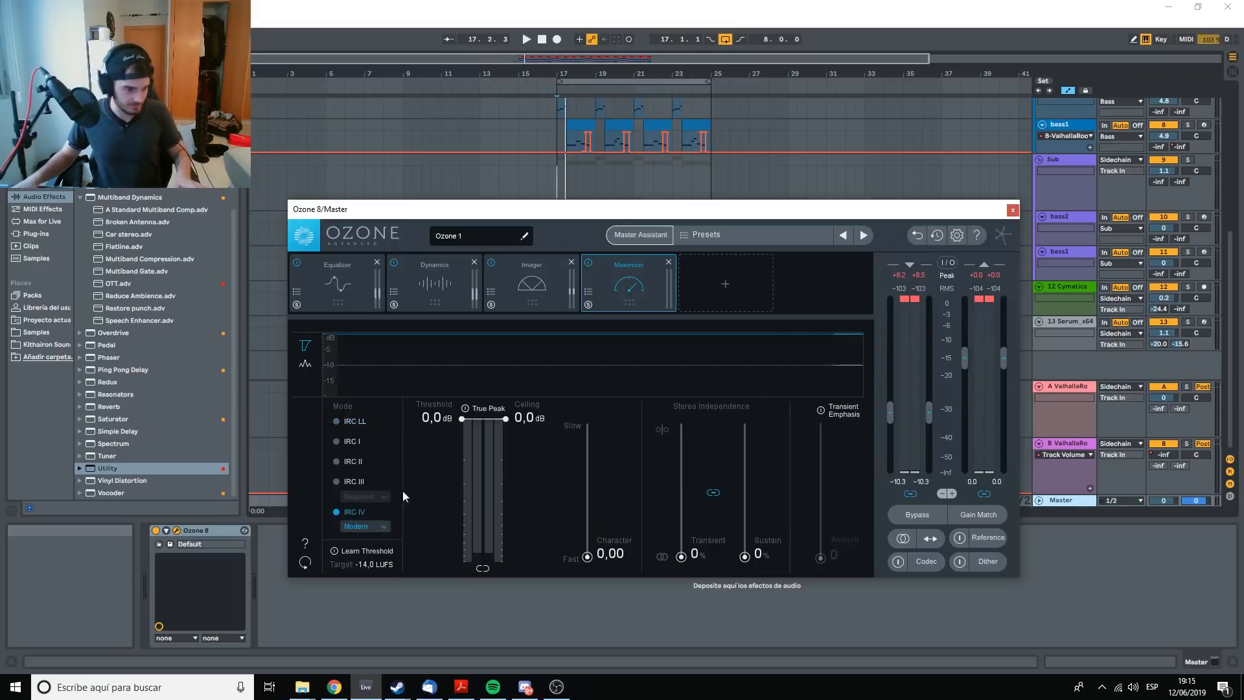
{"action": "left_click_drag", "start_coordinate": [462, 419], "coordinate": [461, 550]}
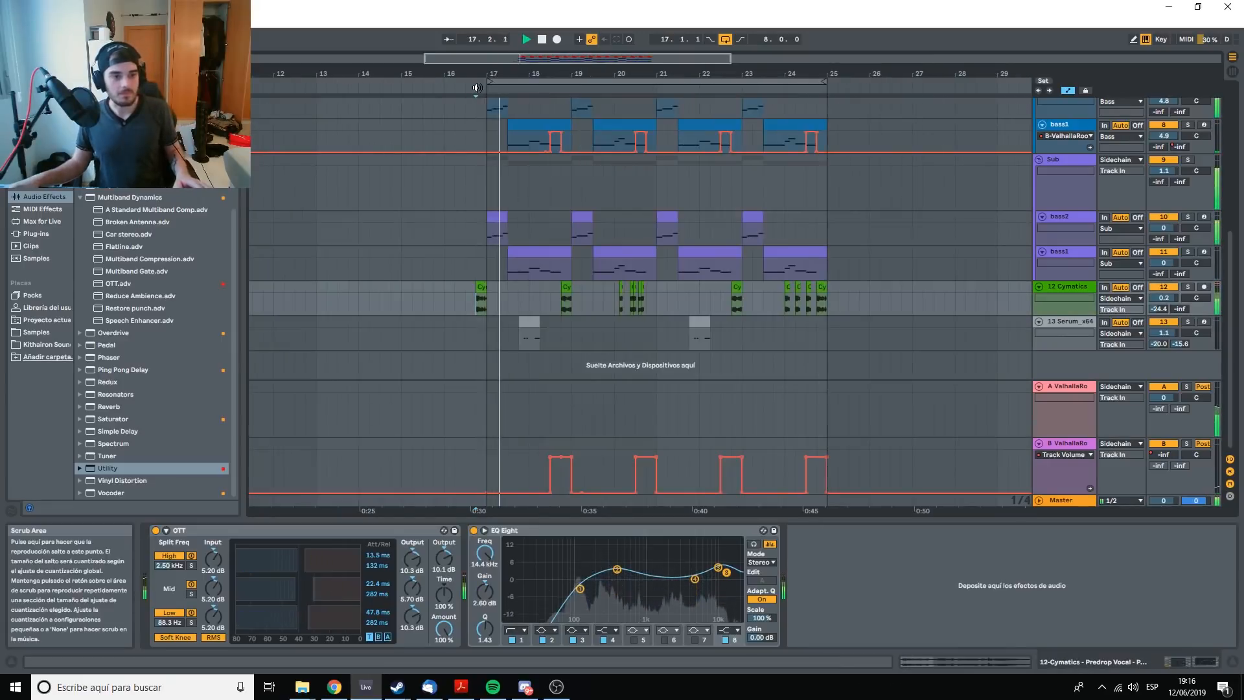